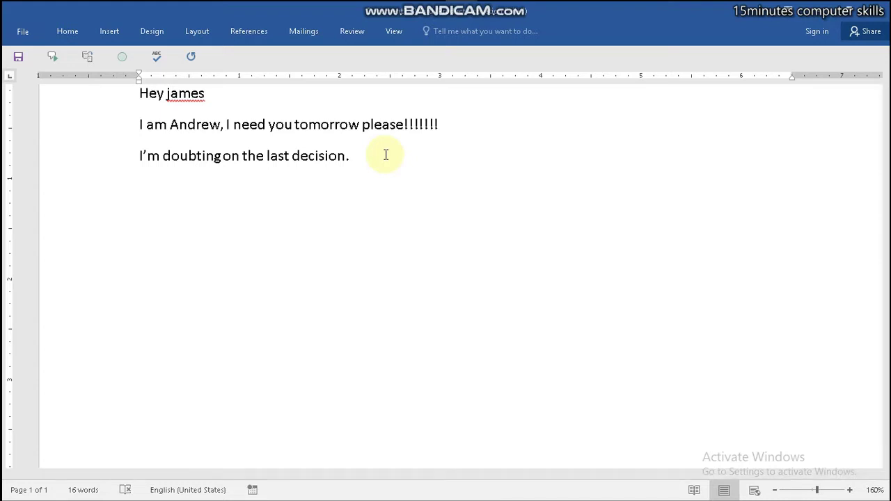
left_click(224, 124)
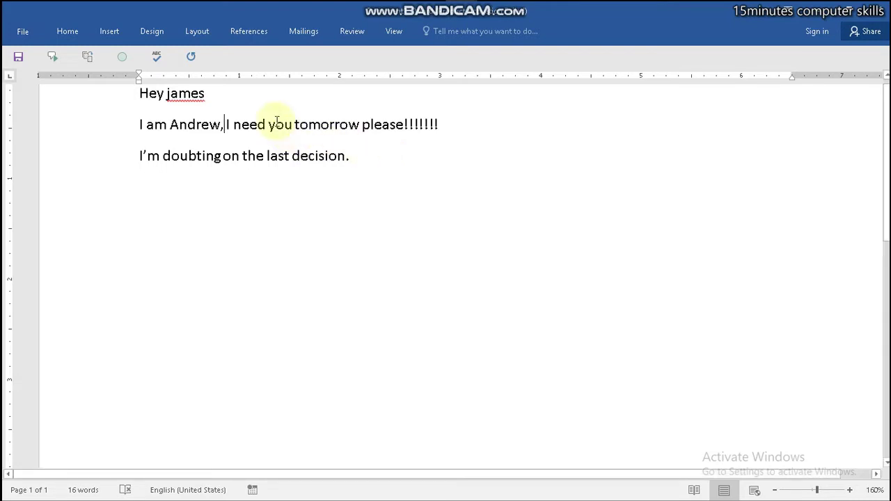
left_click(81, 35)
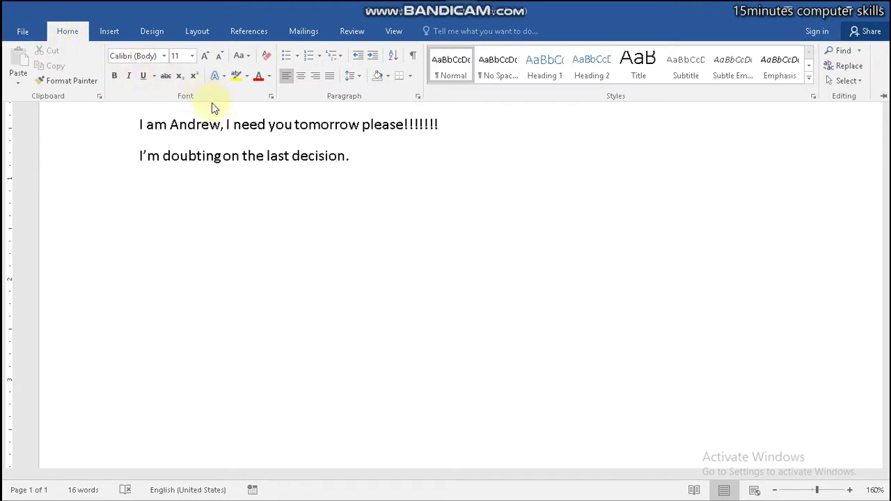
key("ctrl+F1")
left_click(354, 158)
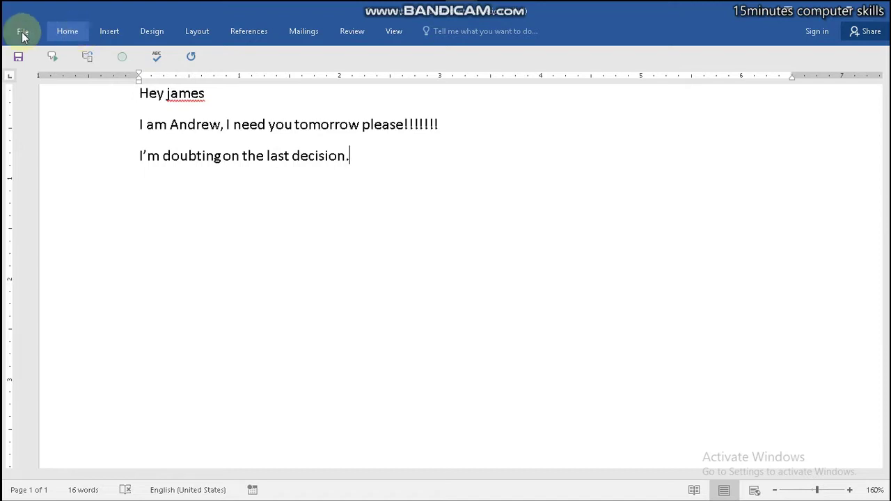
left_click(72, 31)
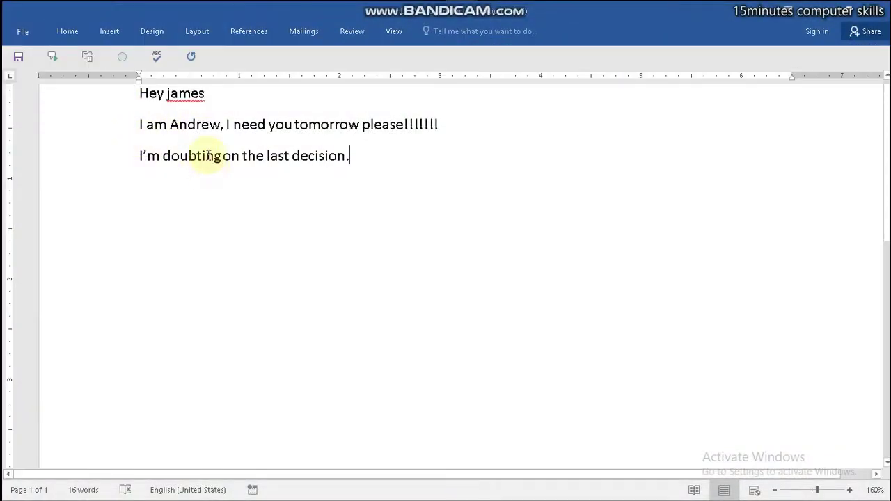
Step: Insert three blank paragraphs above the greeting line at the start of the document
left_click(139, 93)
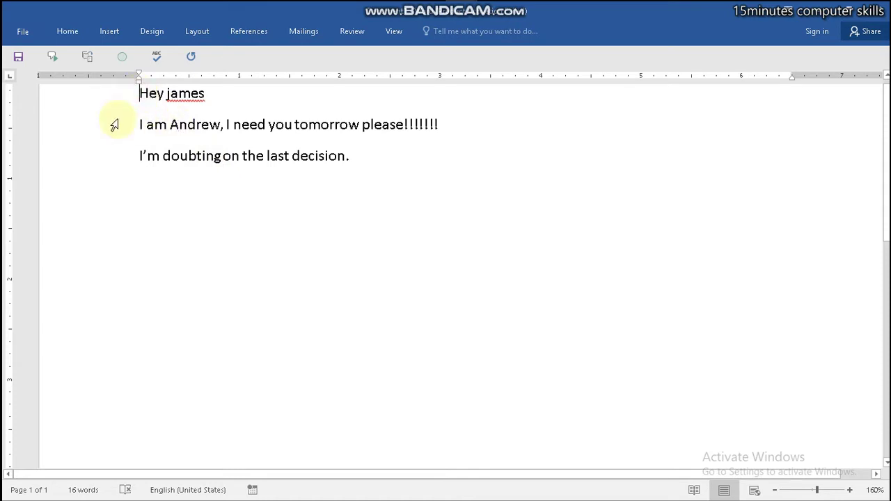
key("Return")
key("Return")
key("Return")
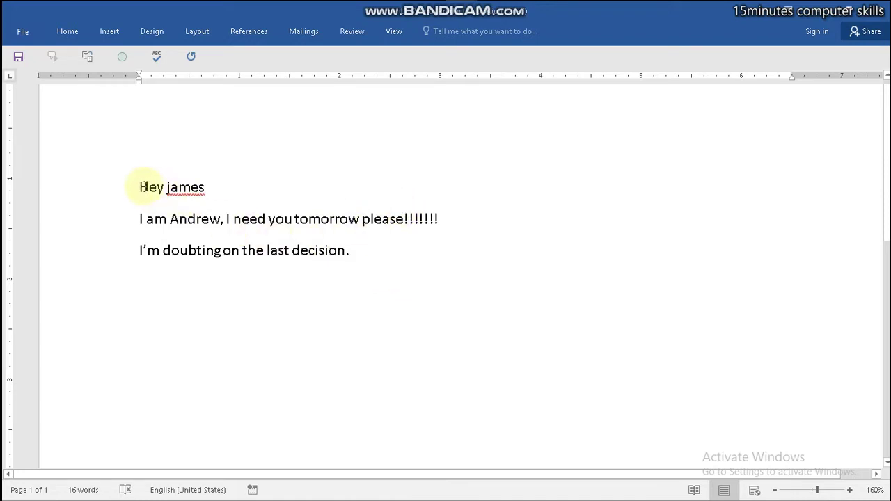
Step: Apply bold and italic formatting to all three lines of the message, from the greeting through the last sentence
left_click_drag(138, 187, 388, 249)
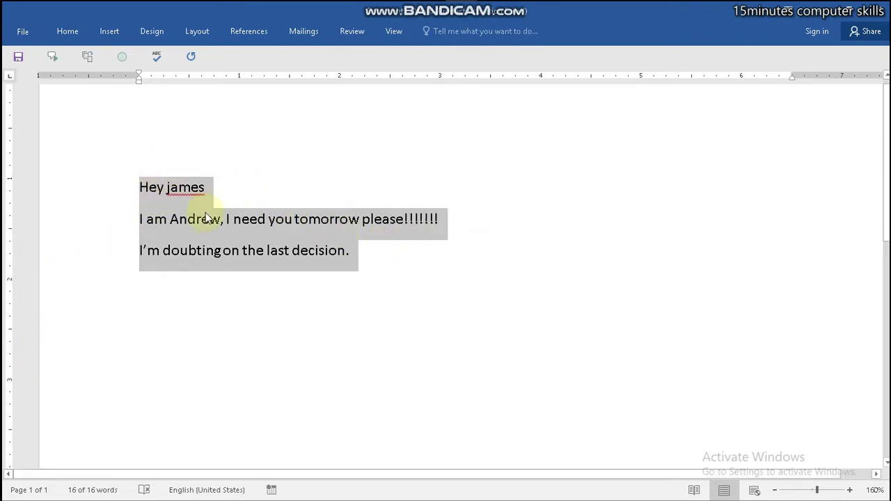
left_click(69, 31)
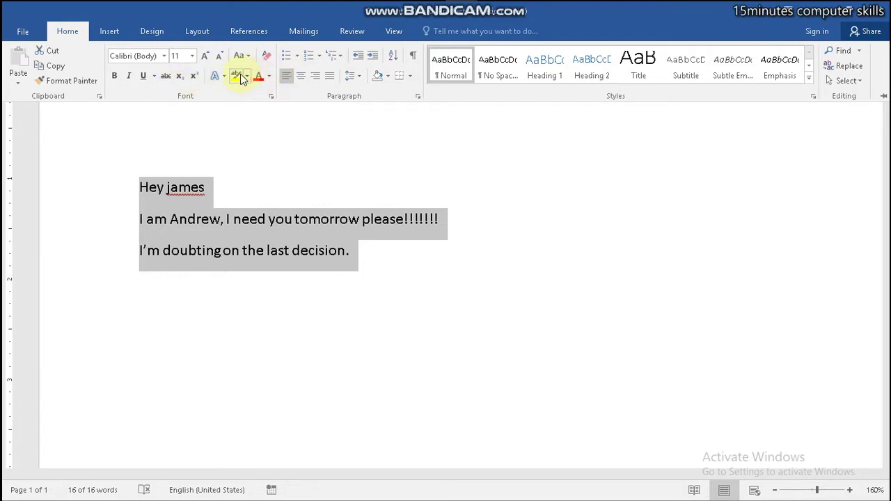
left_click(115, 78)
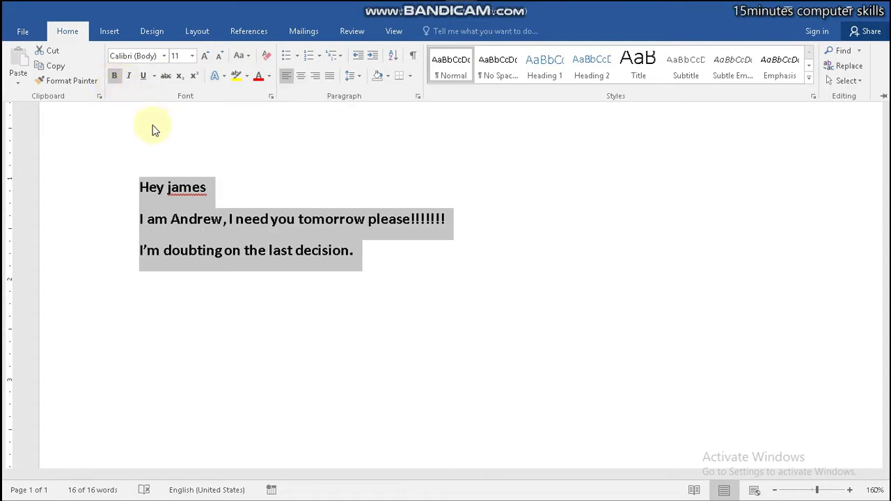
left_click(129, 78)
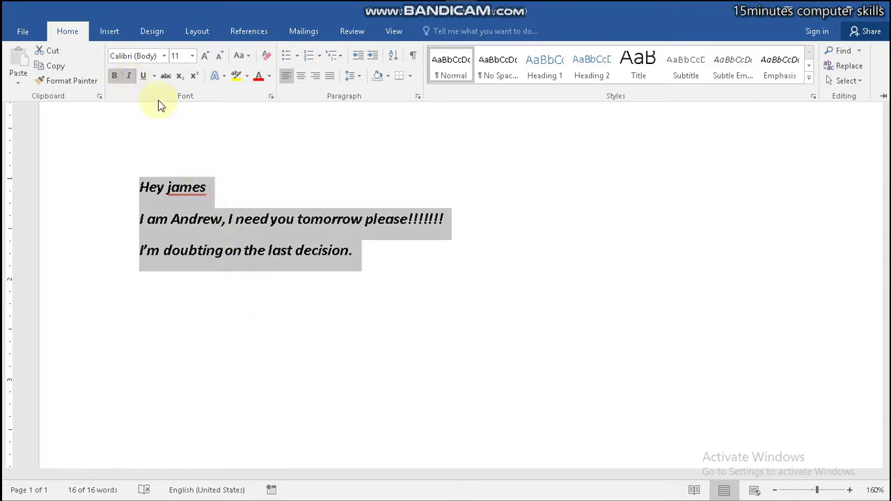
Step: Try underlining the three selected message lines, and leave them without an underline
left_click(147, 82)
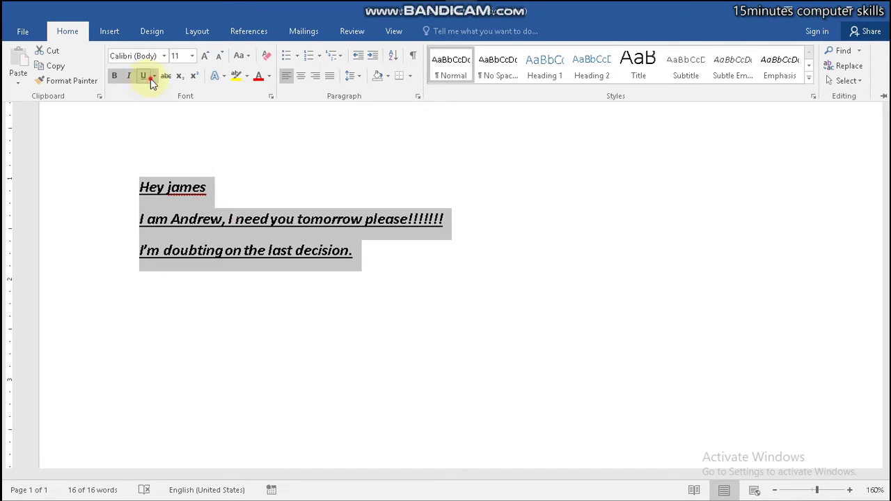
left_click(150, 78)
left_click(149, 78)
left_click(146, 82)
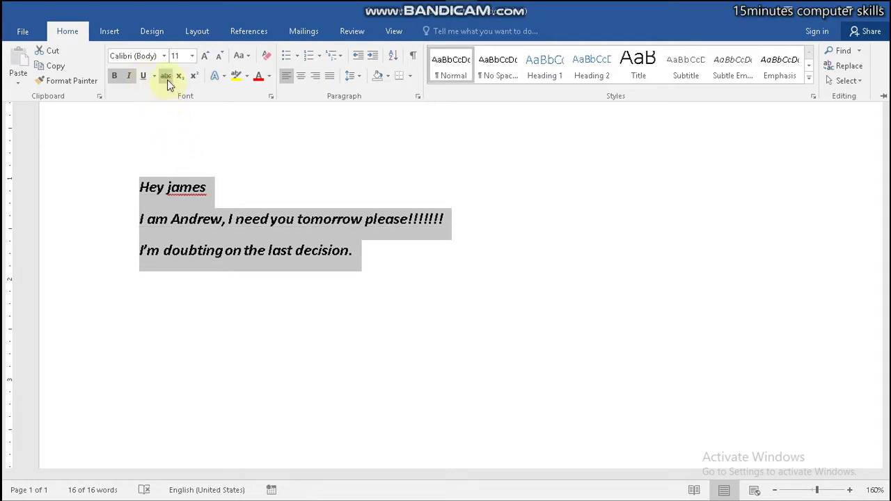
Step: Increase the font size of the selected message lines stepwise to 20
left_click(203, 55)
left_click(203, 56)
left_click(201, 56)
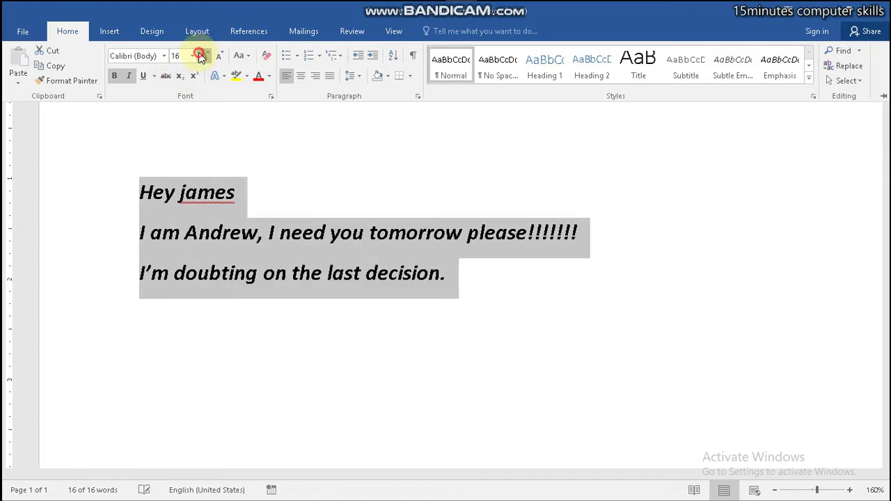
left_click(202, 56)
left_click(202, 55)
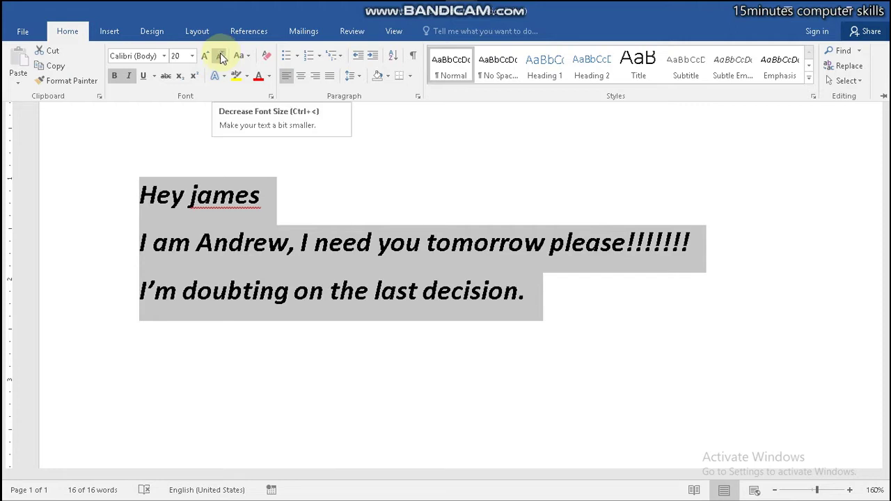
Step: Decrease the font size of the selected message lines stepwise to 11
left_click(220, 56)
left_click(220, 56)
left_click(220, 56)
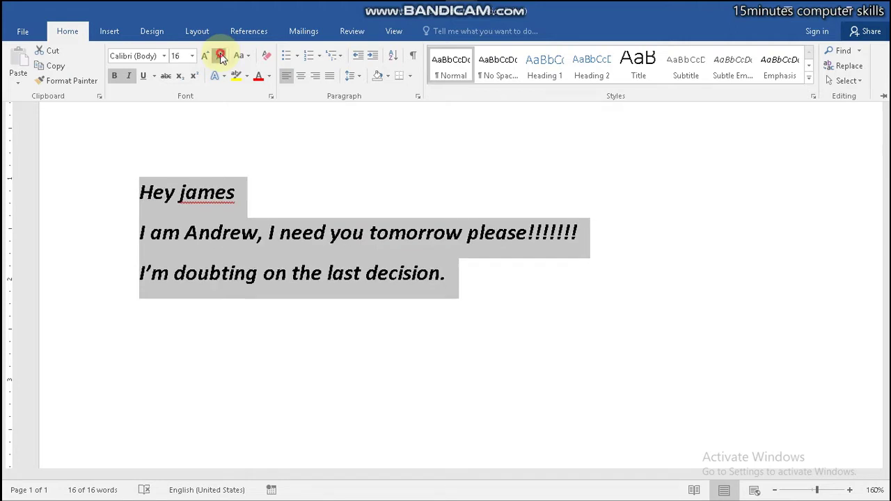
left_click(220, 56)
left_click(220, 55)
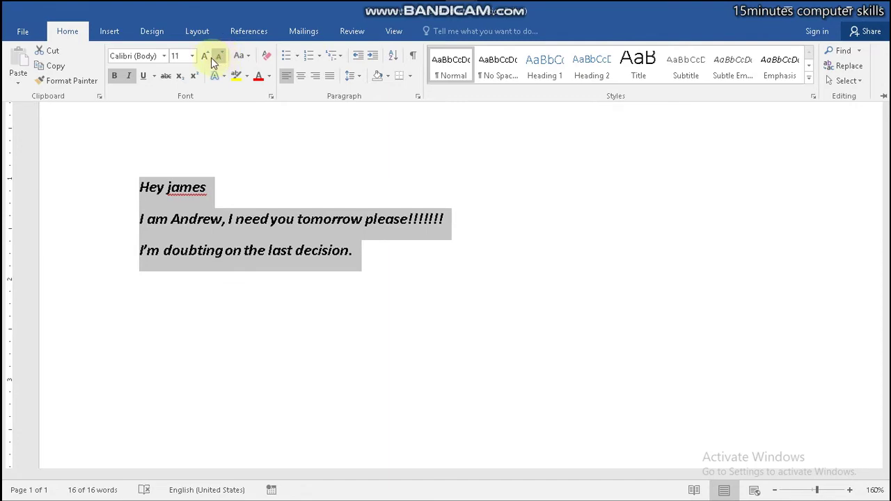
Step: Set the font size of the three message lines to 16 and deselect the text
left_click(204, 57)
left_click(204, 57)
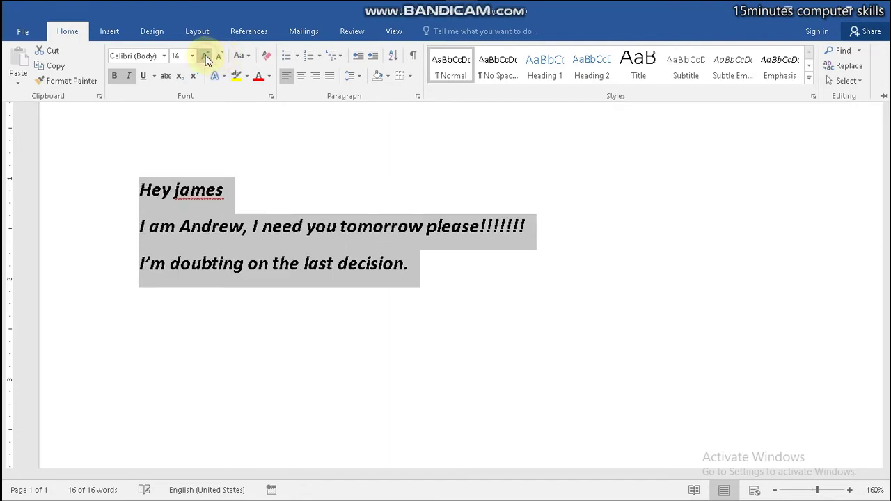
left_click(193, 55)
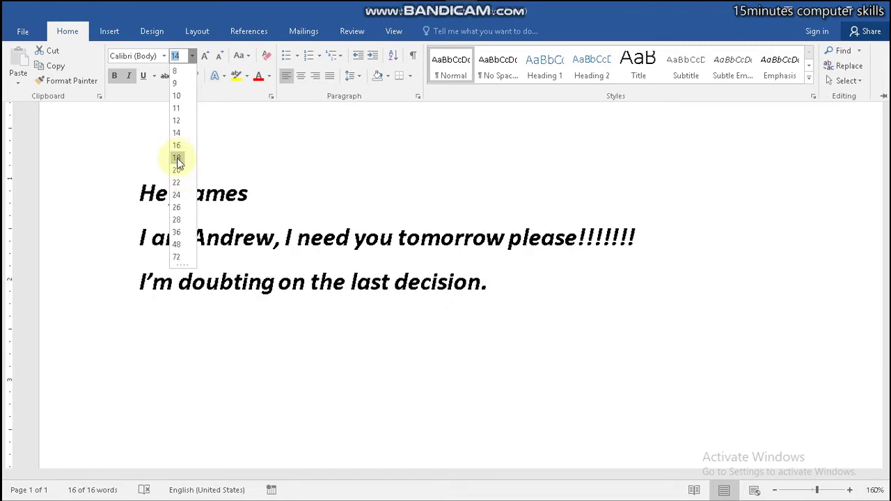
left_click(181, 148)
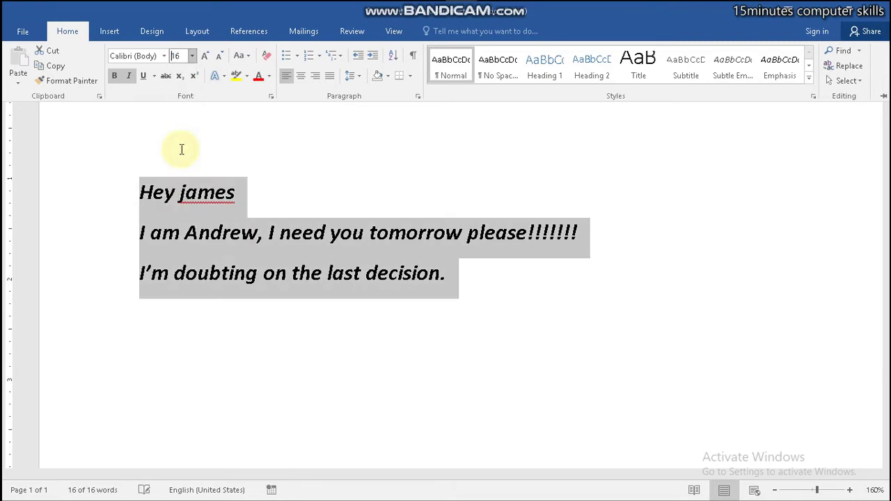
left_click(284, 191)
left_click(285, 192)
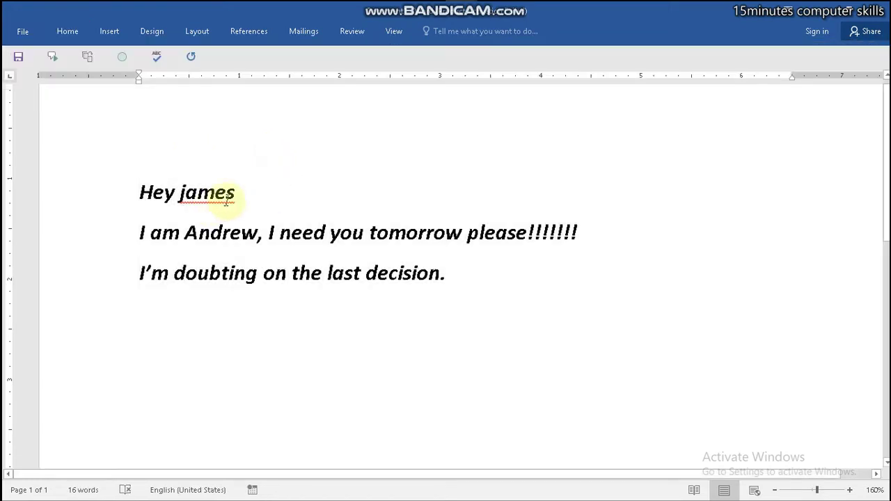
left_click(450, 276)
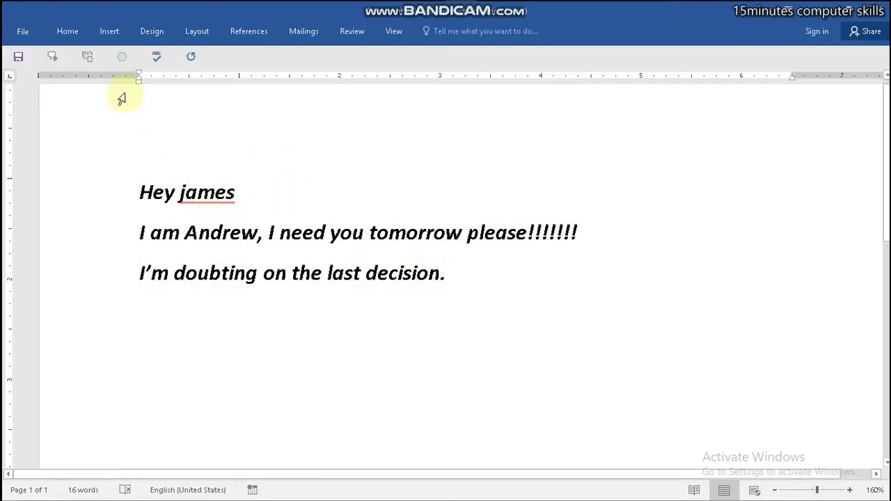
left_click(72, 32)
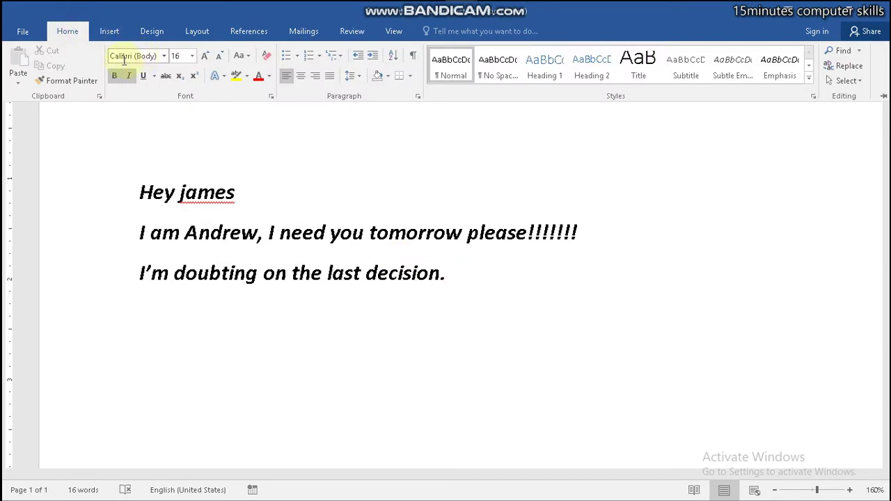
left_click(269, 76)
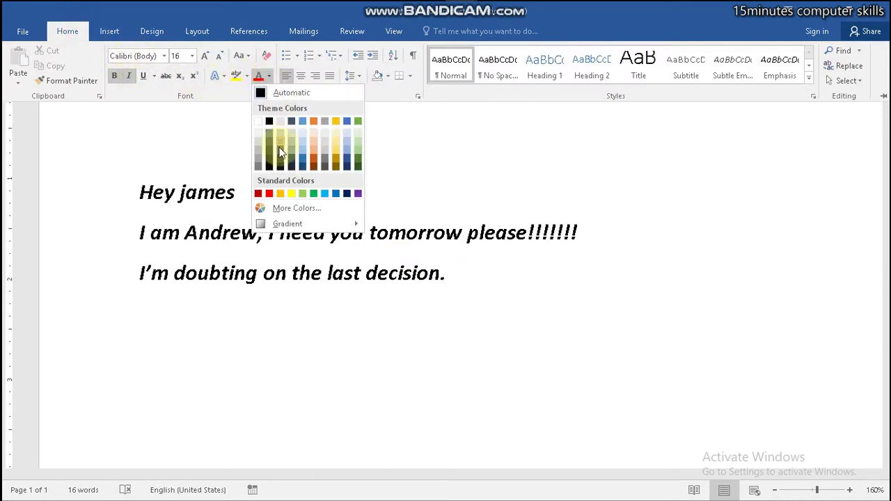
left_click(478, 338)
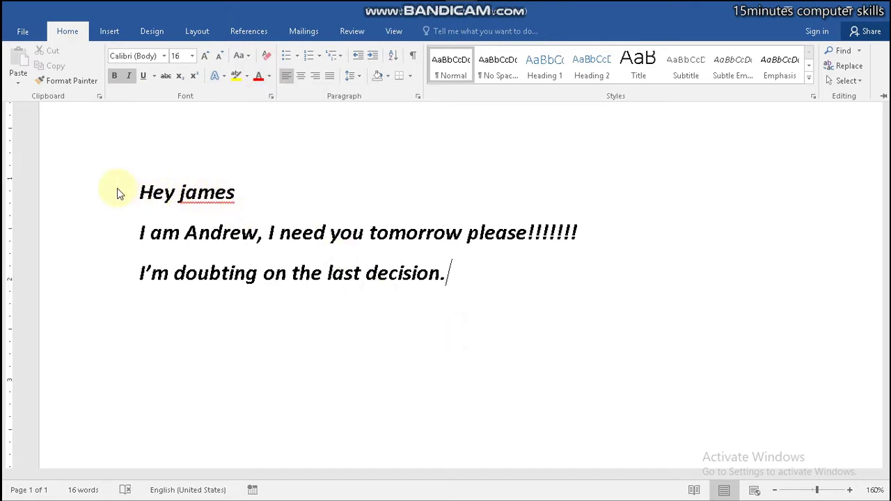
key("ctrl+F1")
Step: Change the font color of all three message lines to the darker of the two base blue theme colors, and deselect them
left_click(137, 192)
left_click_drag(202, 205, 483, 276)
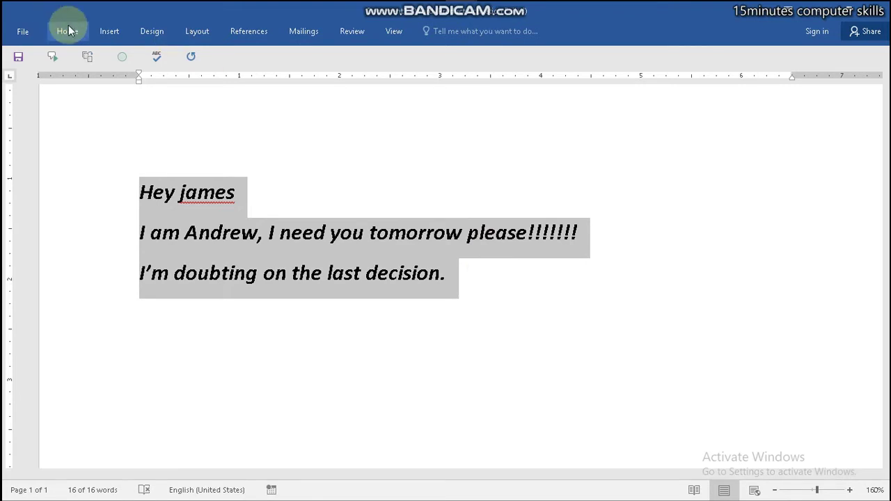
left_click(67, 30)
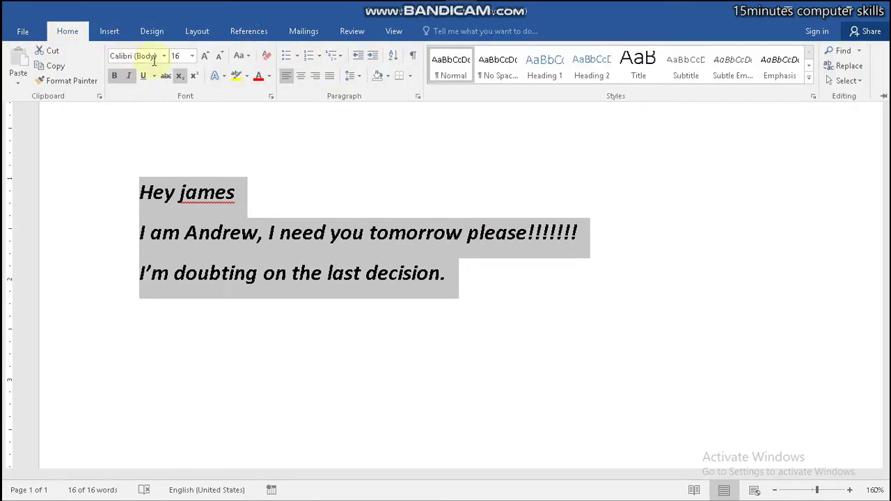
left_click(268, 77)
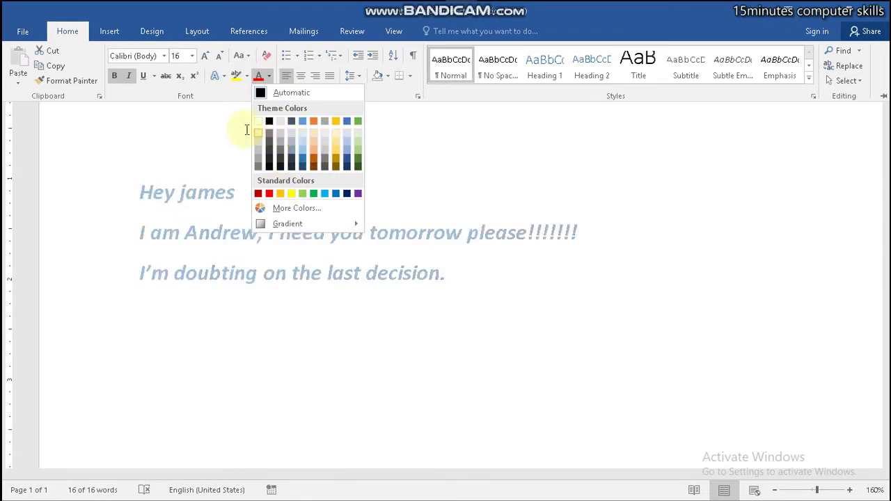
left_click(347, 123)
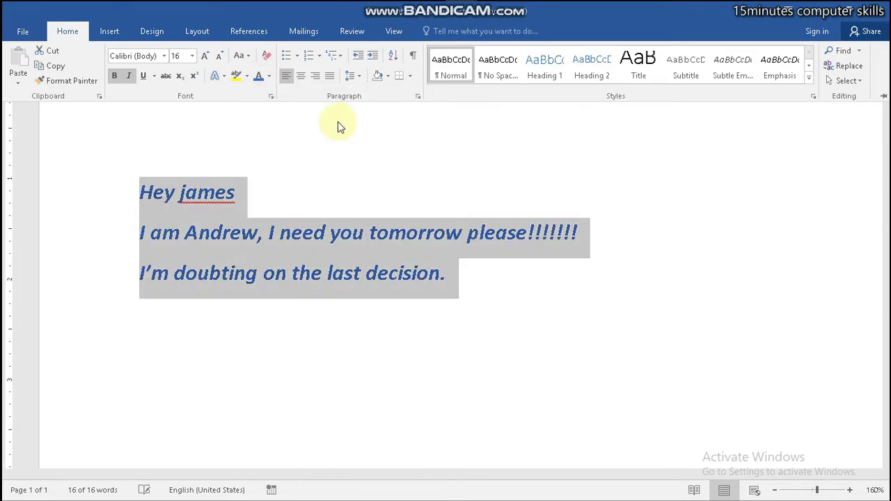
key("ctrl+F1")
left_click(331, 151)
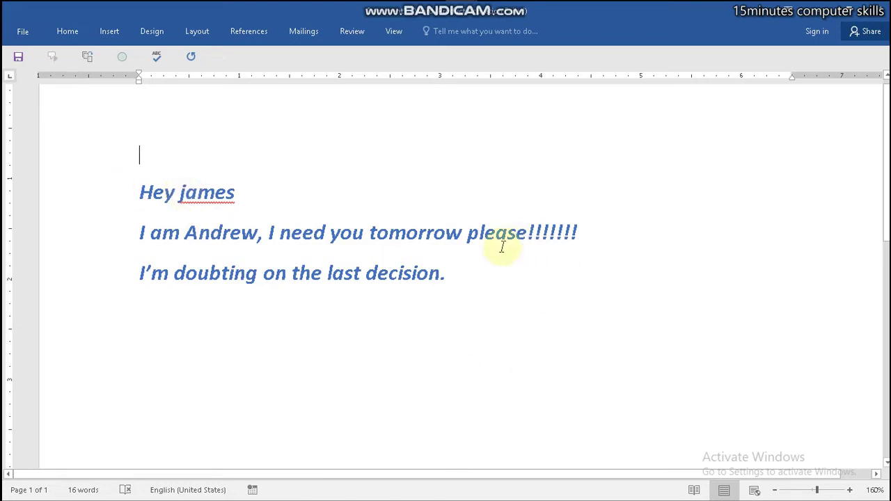
Step: Set the text highlight of all three message lines to No Color
left_click(497, 279)
left_click_drag(140, 192, 499, 266)
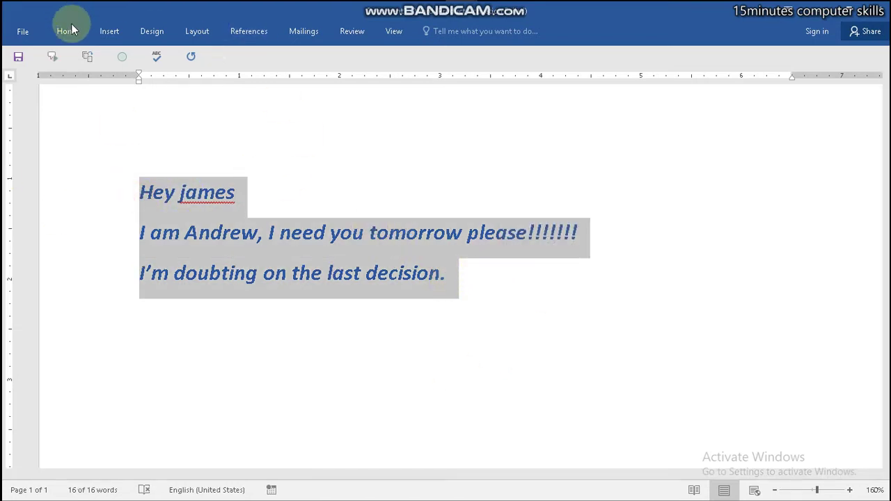
left_click(68, 31)
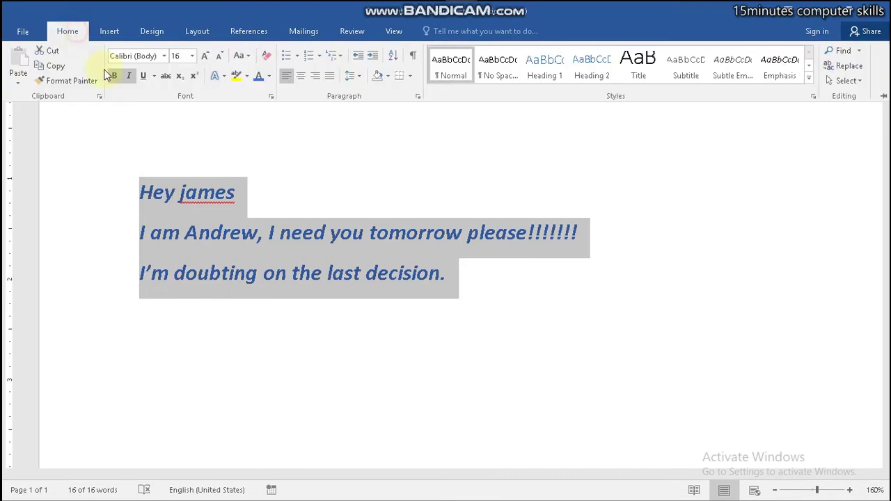
left_click(247, 77)
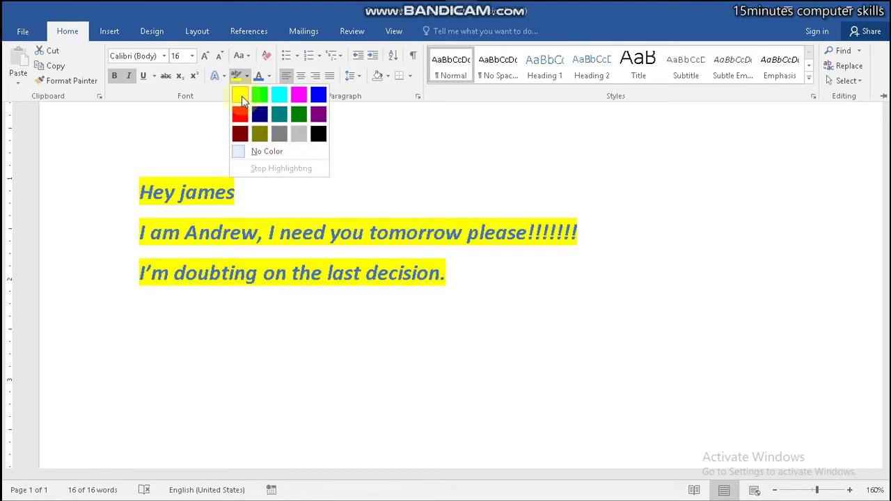
left_click(237, 154)
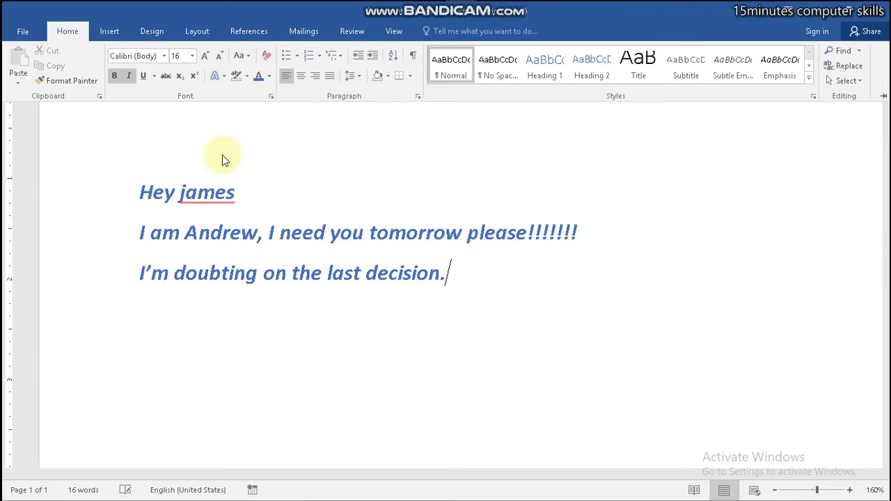
left_click(249, 57)
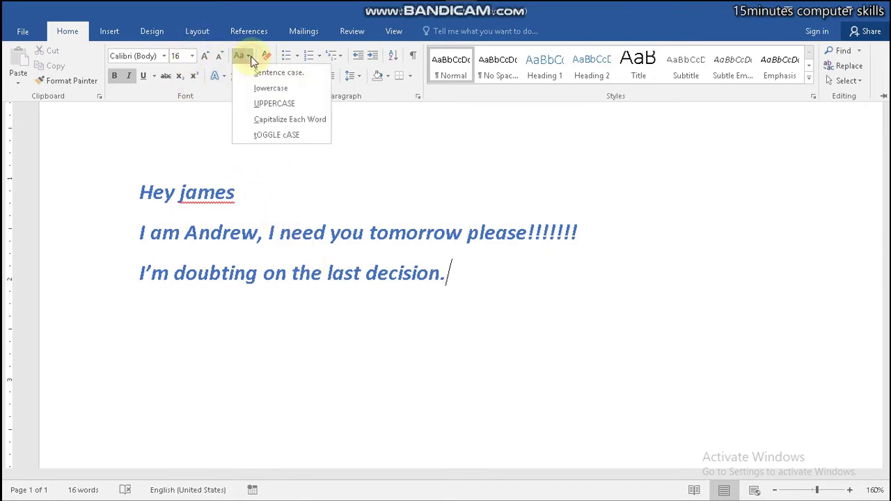
left_click(293, 182)
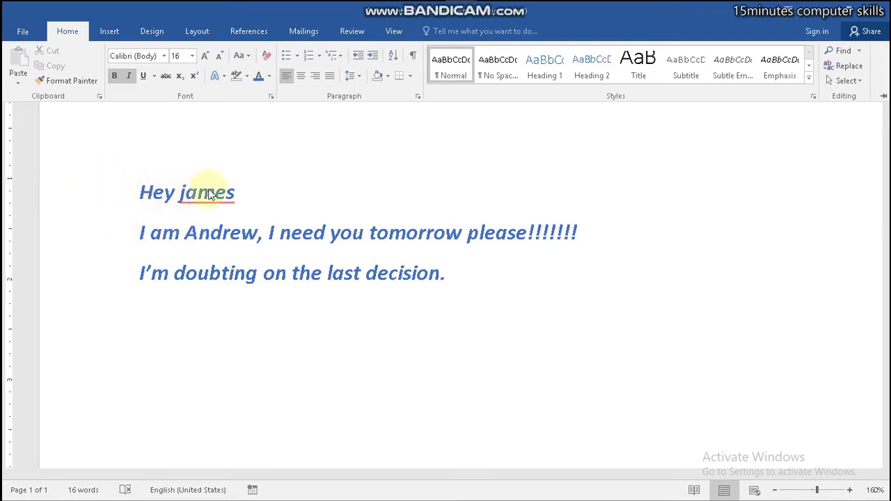
Step: Apply Capitalize Each Word to the lowercase first letter of the name in the greeting line, and deselect it
key("ctrl+F1")
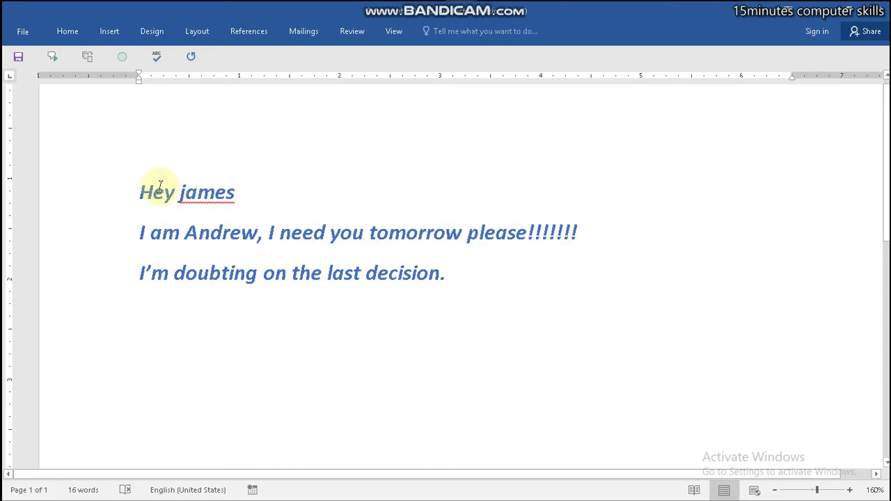
key("BackSpace")
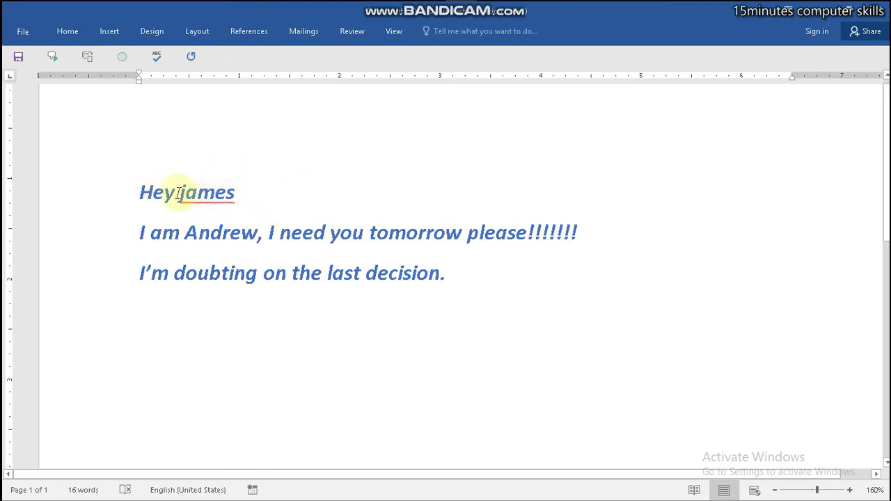
left_click_drag(178, 193, 183, 195)
left_click(193, 222)
left_click(178, 195)
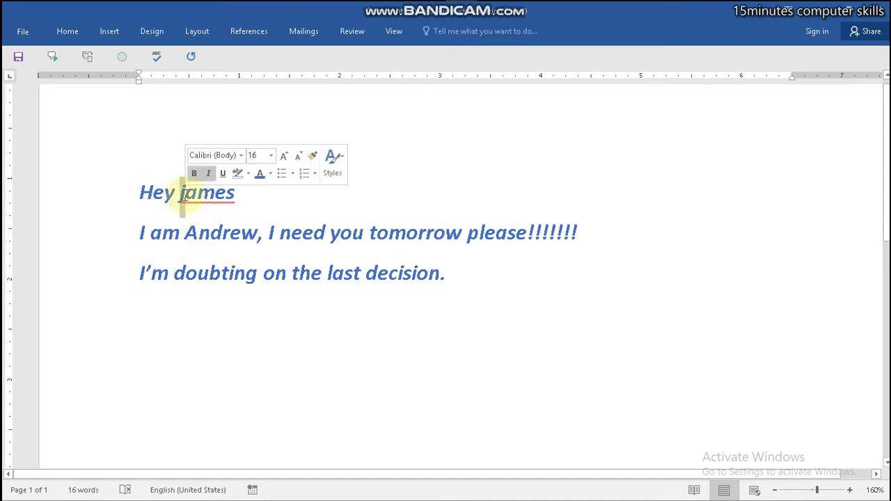
left_click(69, 32)
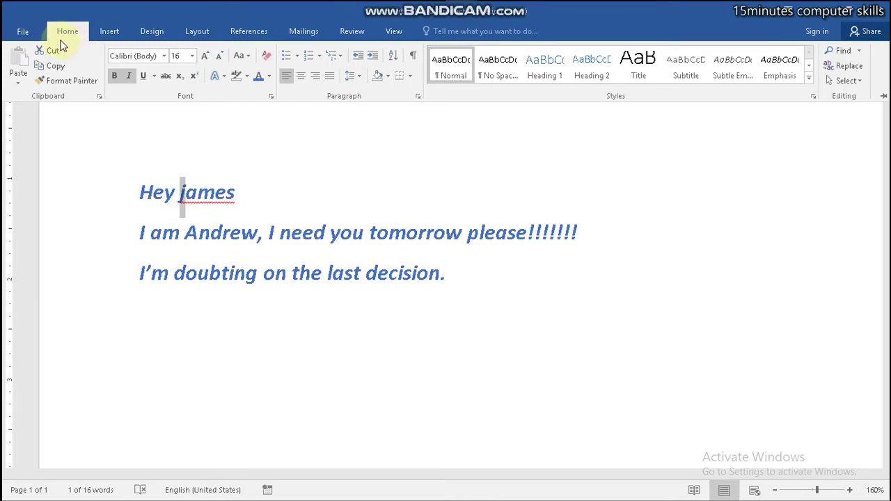
left_click(248, 58)
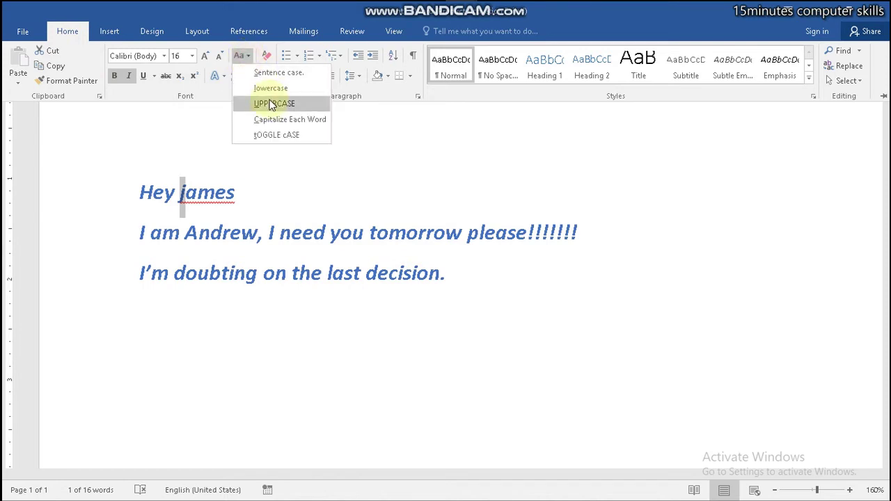
left_click(279, 119)
key("ctrl+F1")
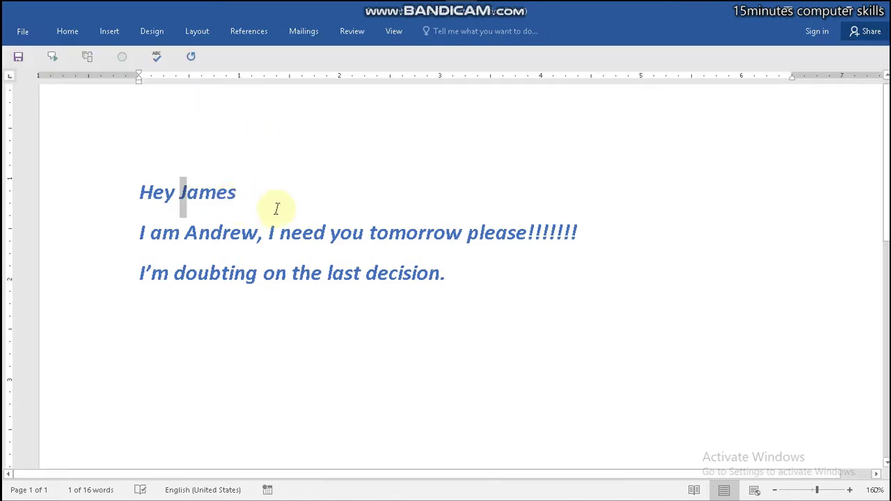
left_click(251, 201)
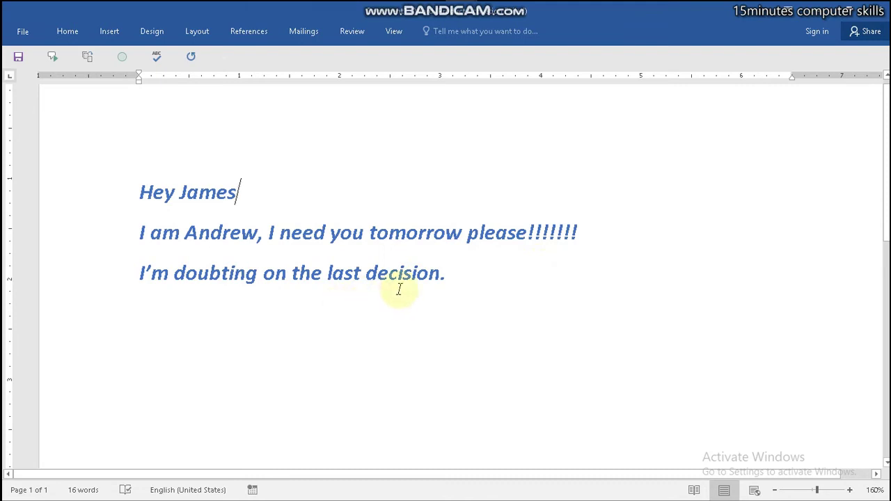
Step: Apply strikethrough to the word "decision" at the end of the third message line and deselect it
left_click(464, 288)
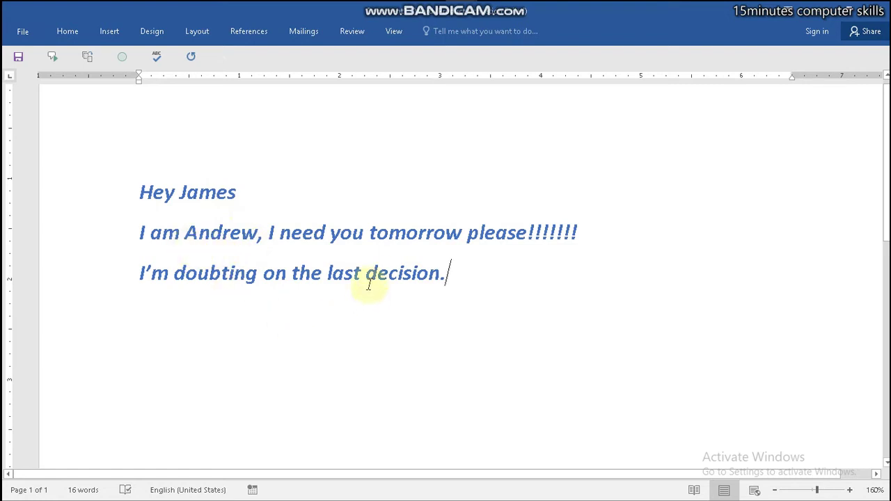
left_click_drag(369, 273, 442, 277)
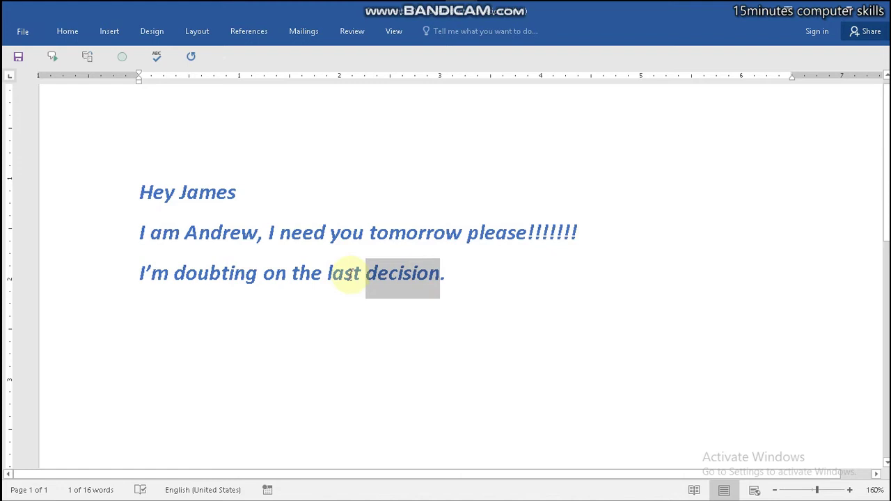
left_click(69, 31)
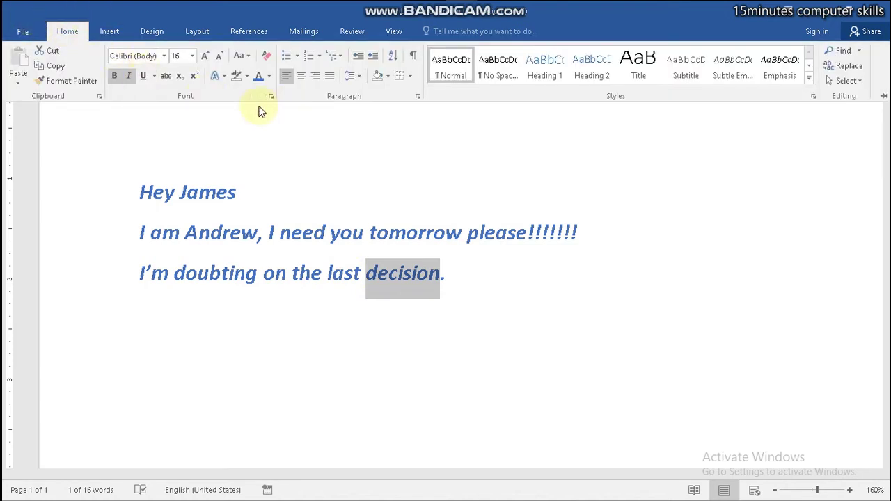
left_click(167, 76)
left_click(412, 307)
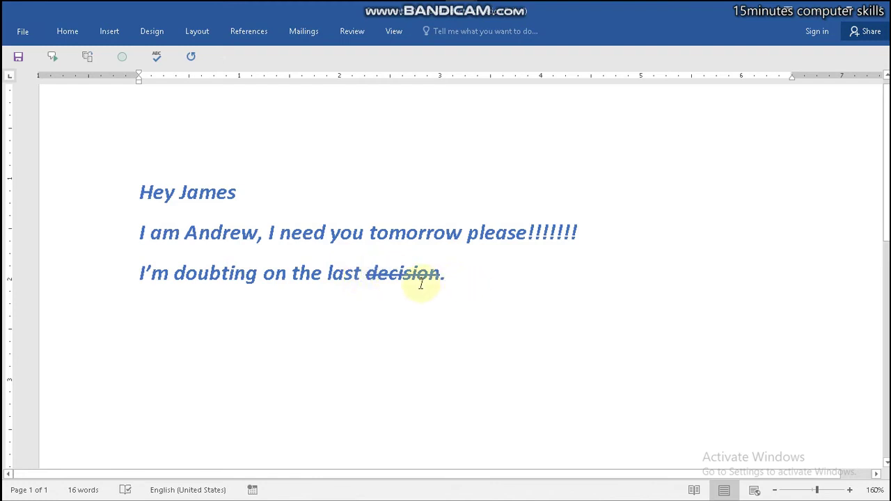
left_click(64, 33)
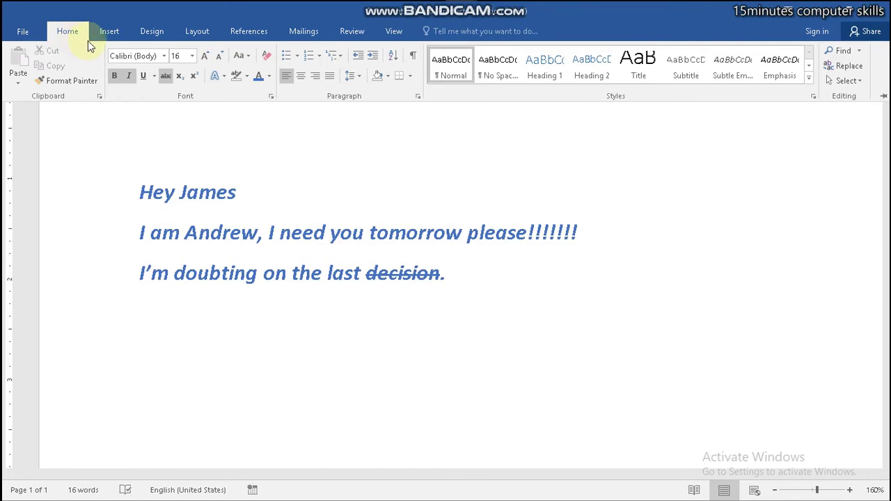
left_click(225, 82)
left_click(410, 193)
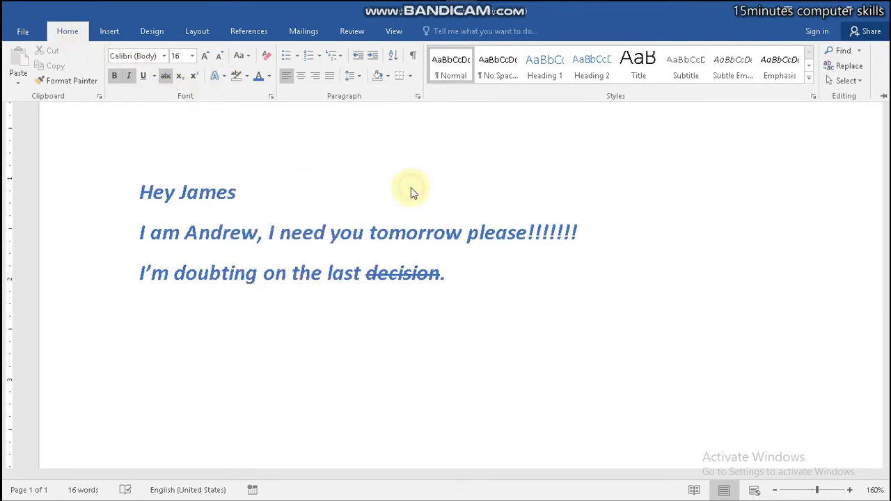
key("ctrl+F1")
left_click(478, 278)
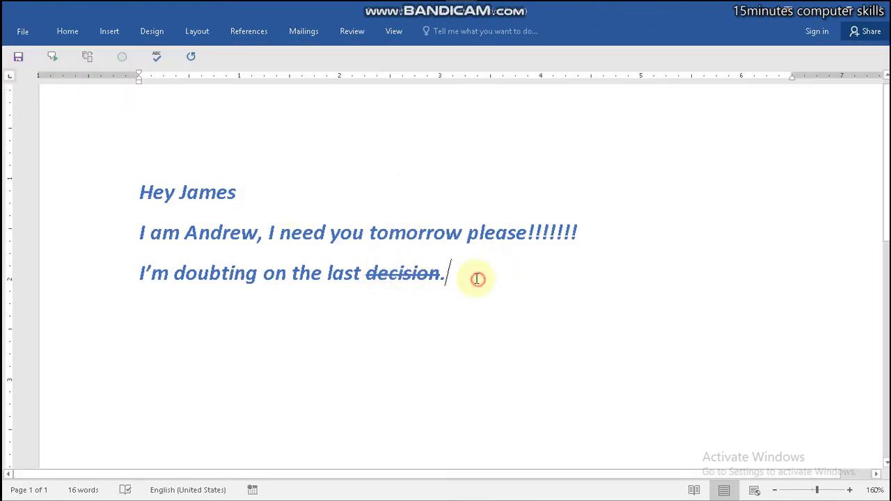
Step: Apply the preset text effect with white fill, blue outline and shadow to all three message lines, and deselect them
left_click_drag(139, 186, 504, 276)
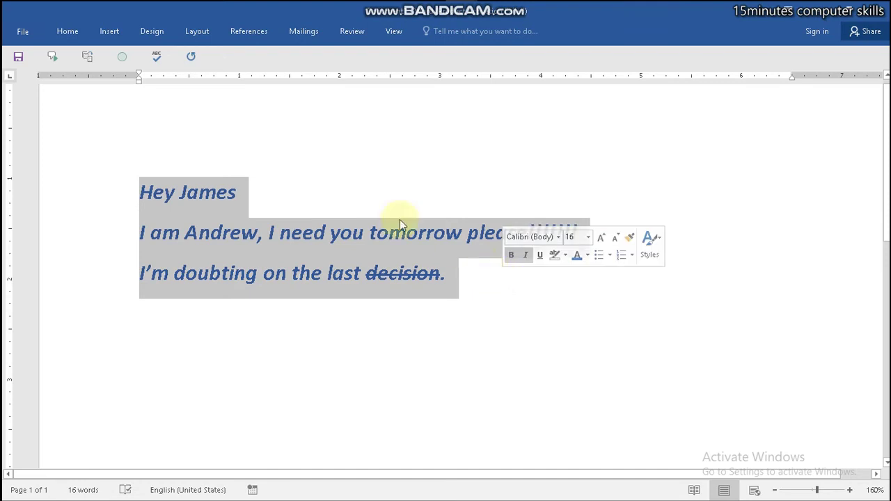
left_click(98, 30)
left_click(69, 31)
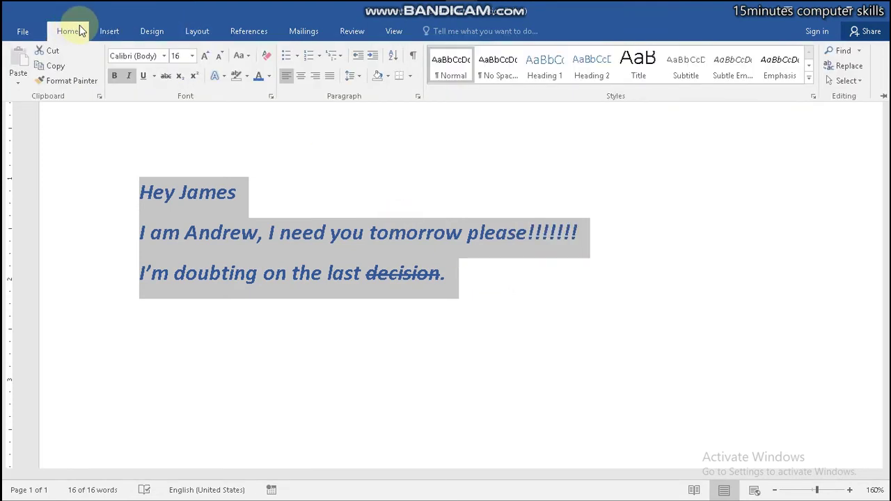
left_click(224, 77)
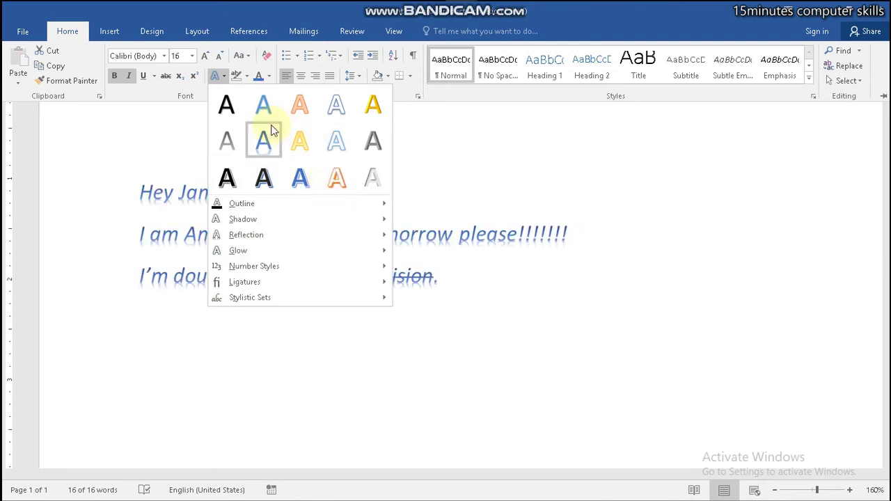
left_click(340, 116)
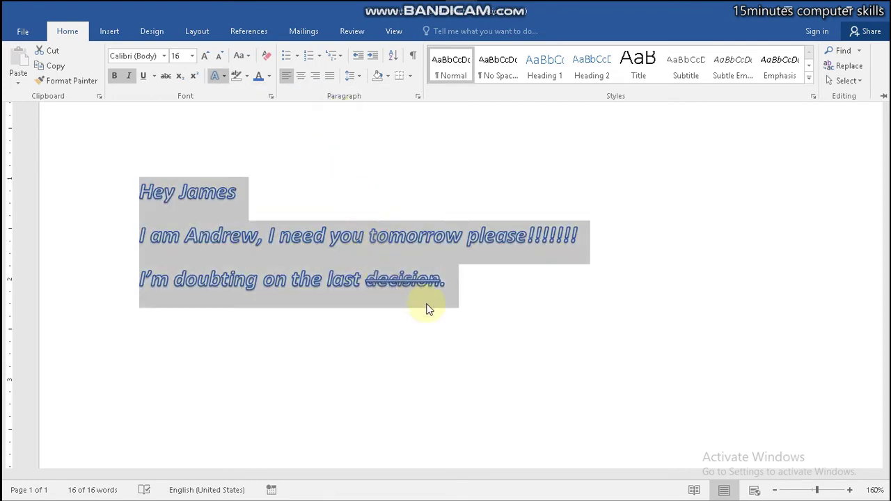
key("ctrl+F1")
left_click(456, 325)
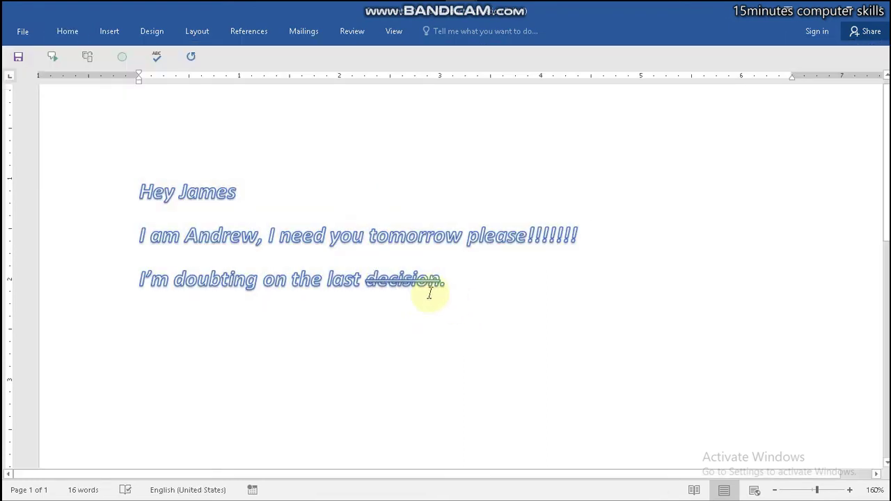